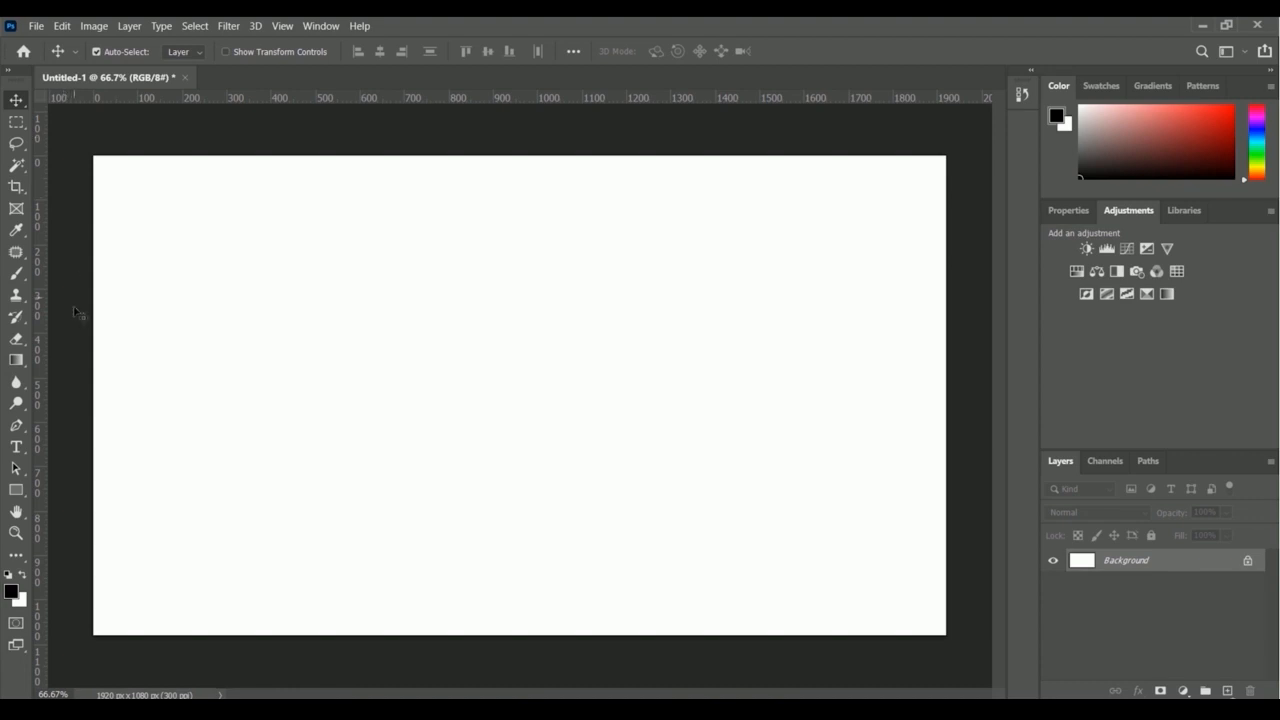
Add the text "IT Learners" across the upper part of the canvas with the Type tool.
left_click(16, 447)
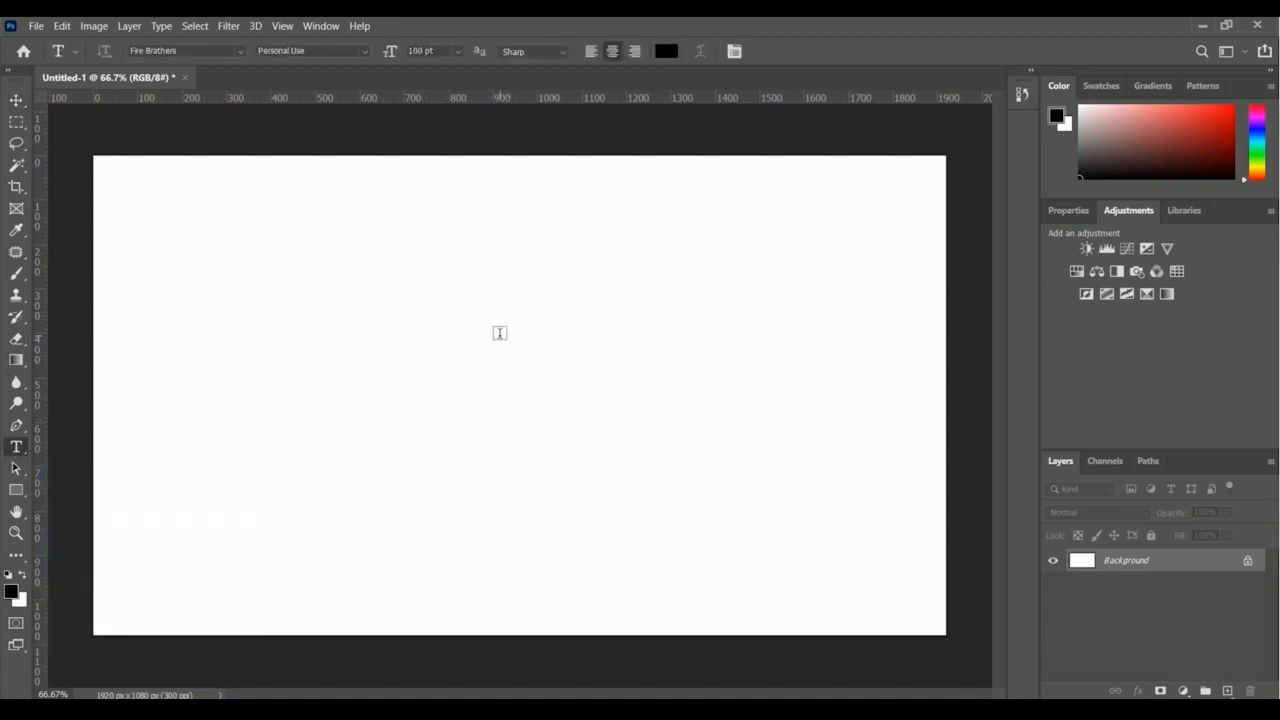
left_click(498, 341)
type("it")
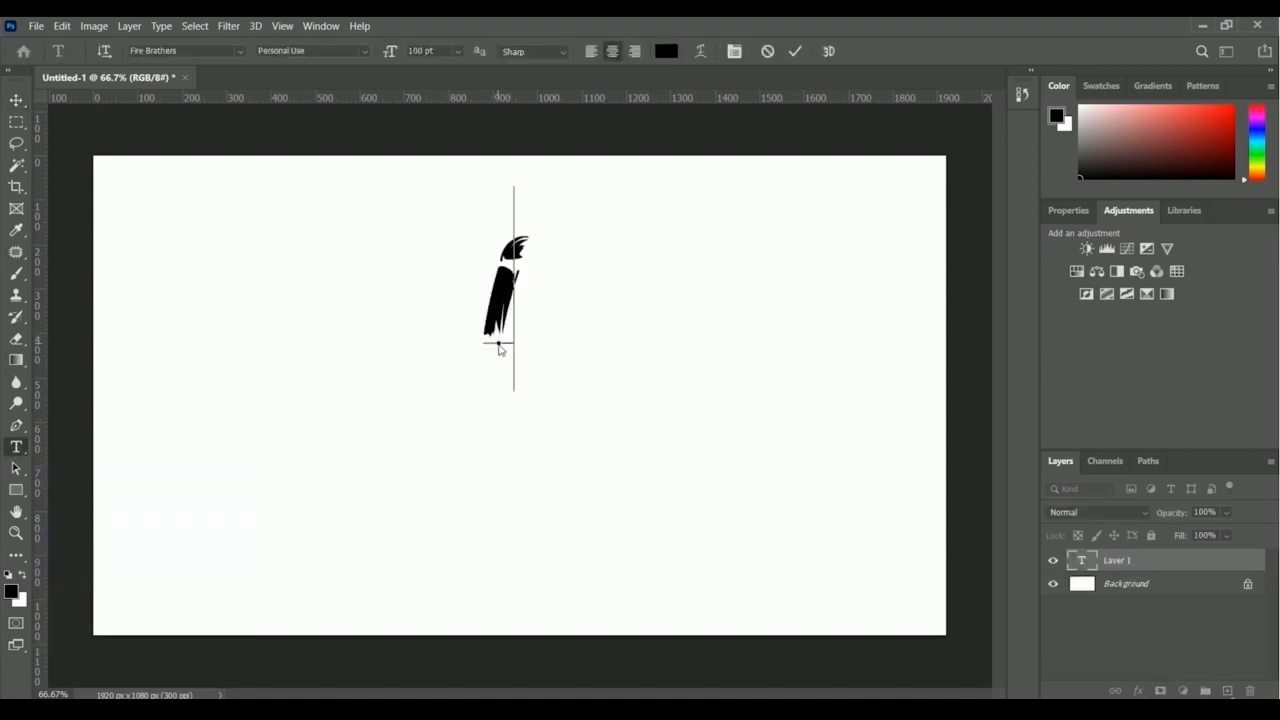
key("BackSpace")
key("BackSpace")
type("IT")
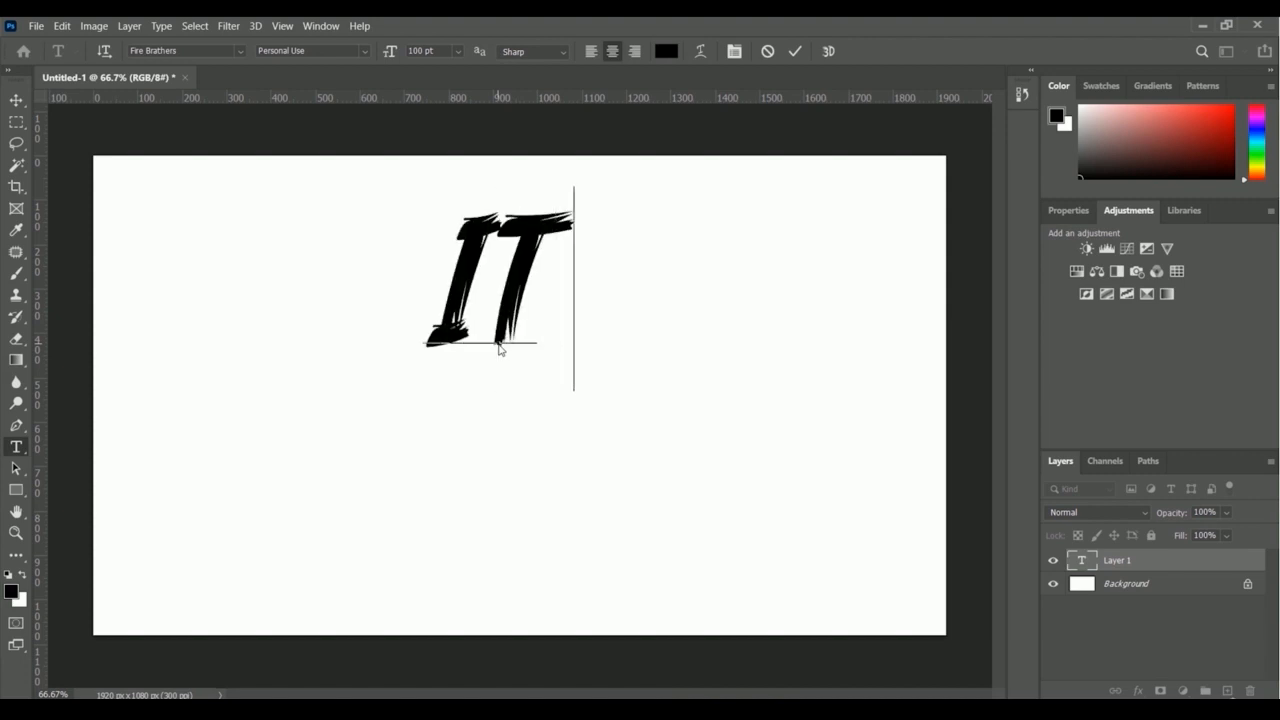
type(" Learn")
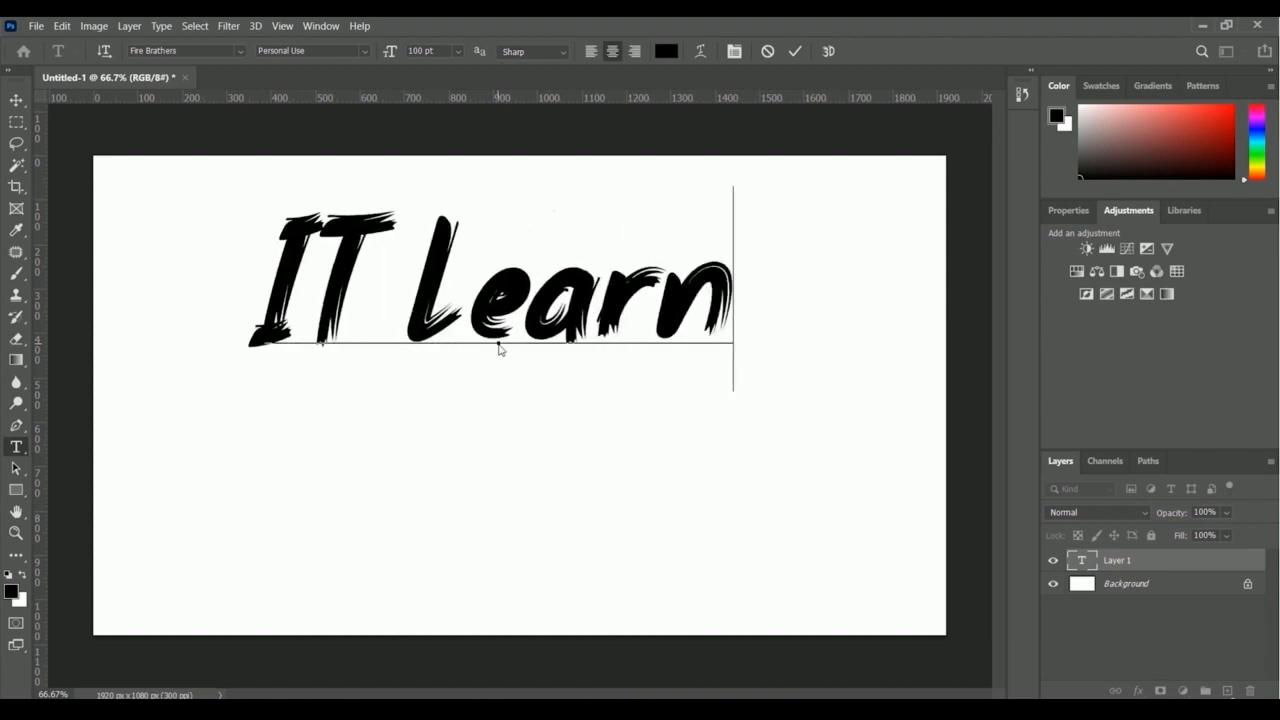
type("ers")
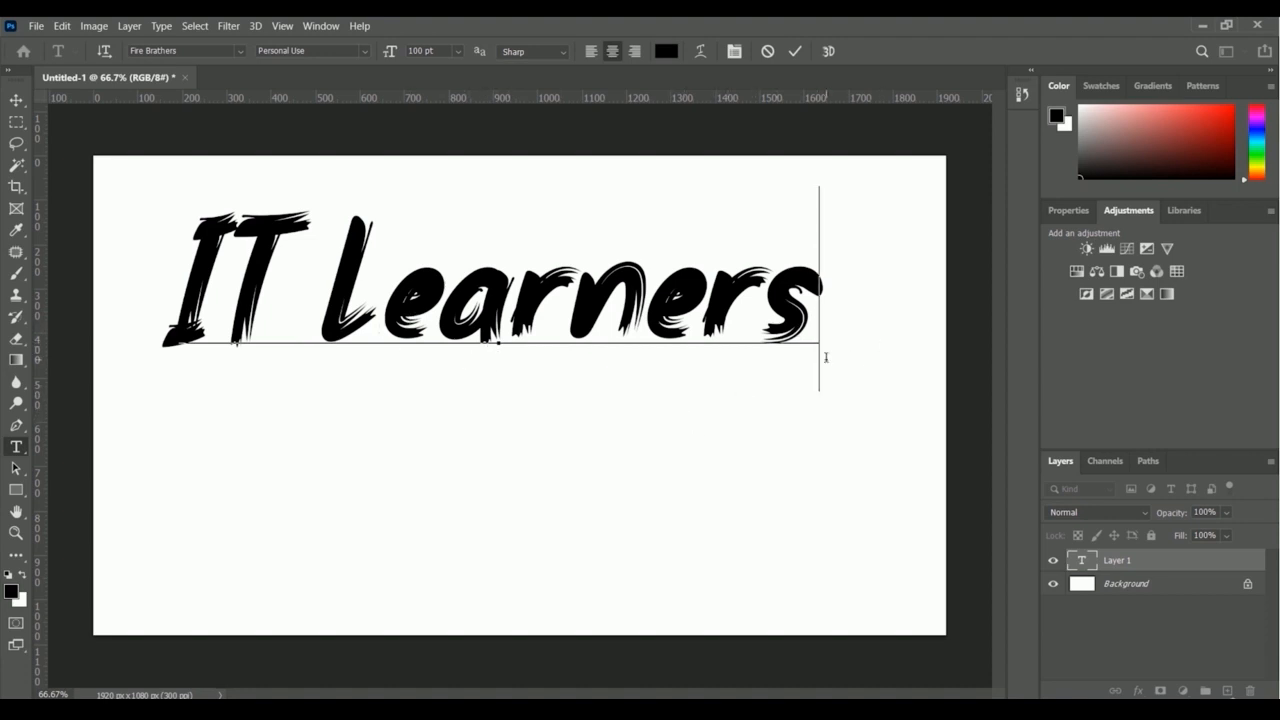
left_click(794, 52)
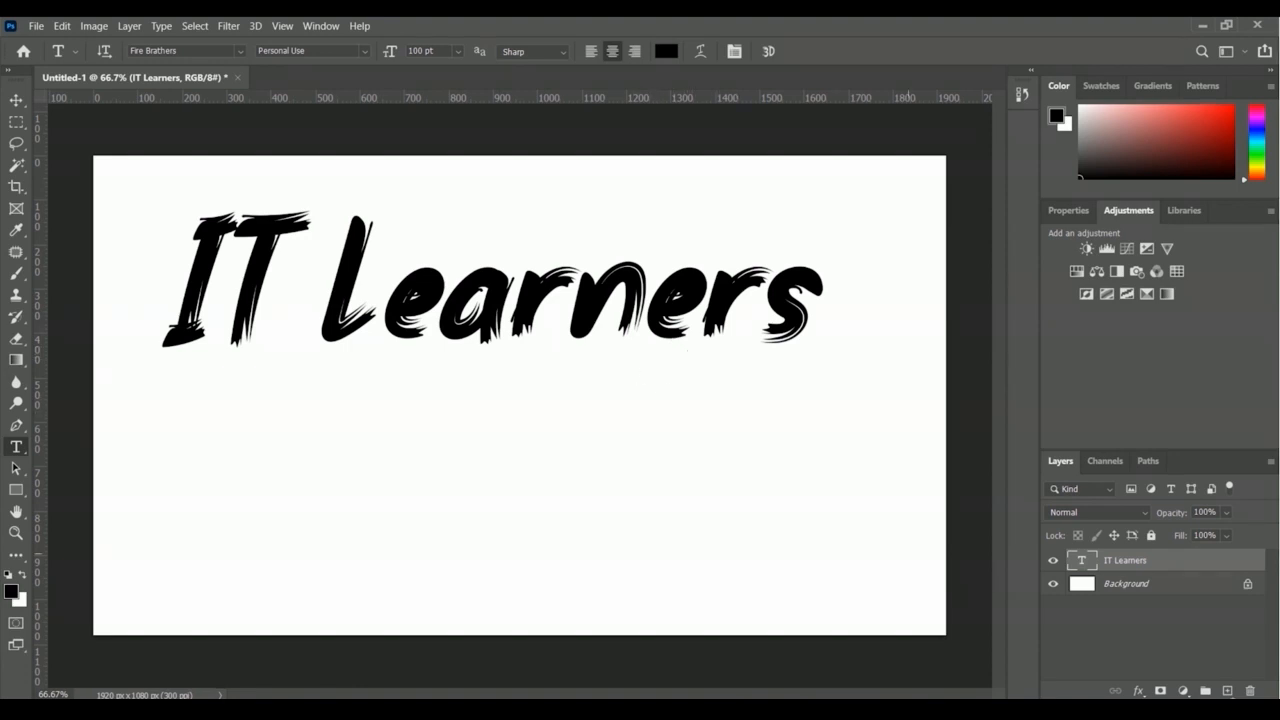
Add a Stroke effect to the IT Learners text layer with color f60b53 and a size of 10 px.
left_click(1140, 691)
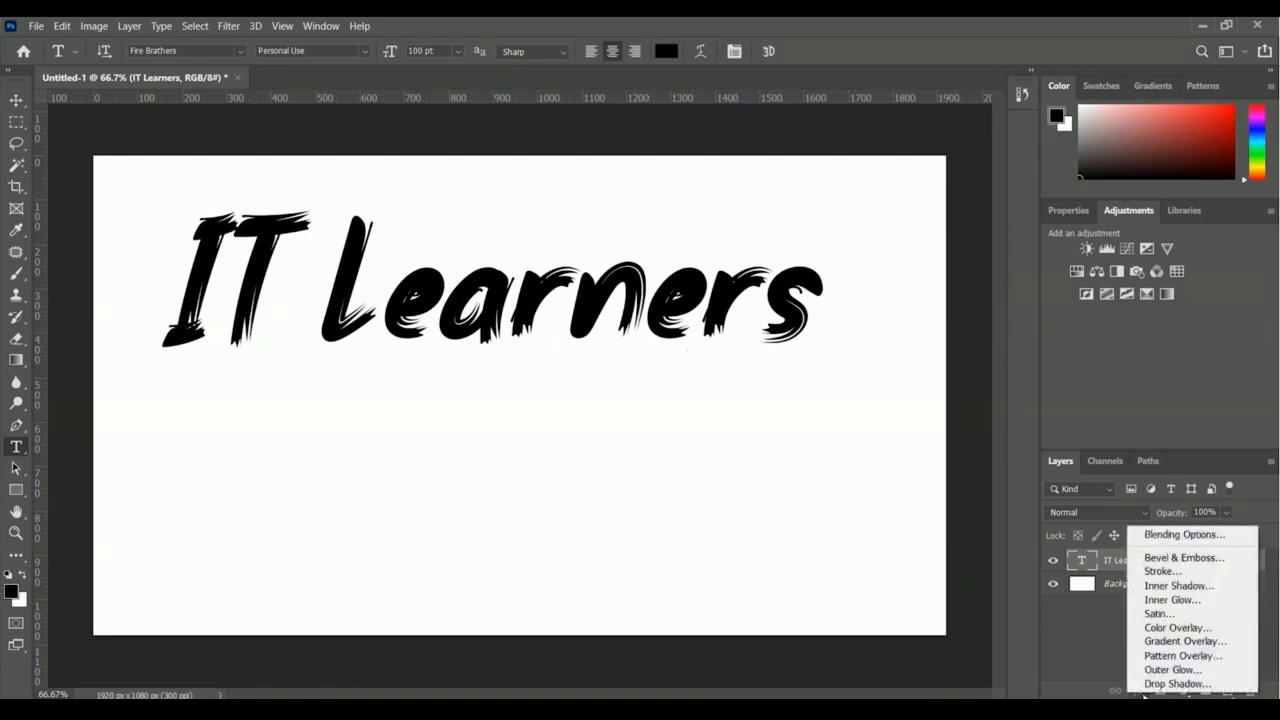
left_click(1201, 571)
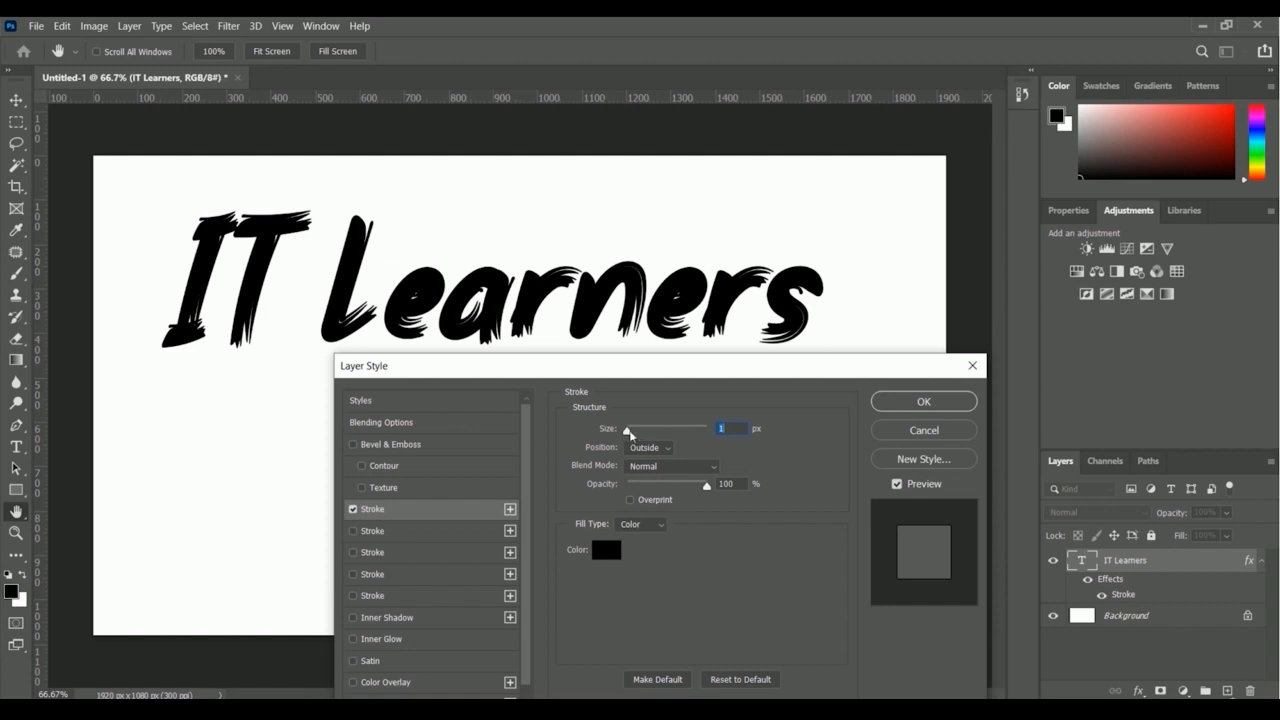
left_click_drag(628, 436, 651, 438)
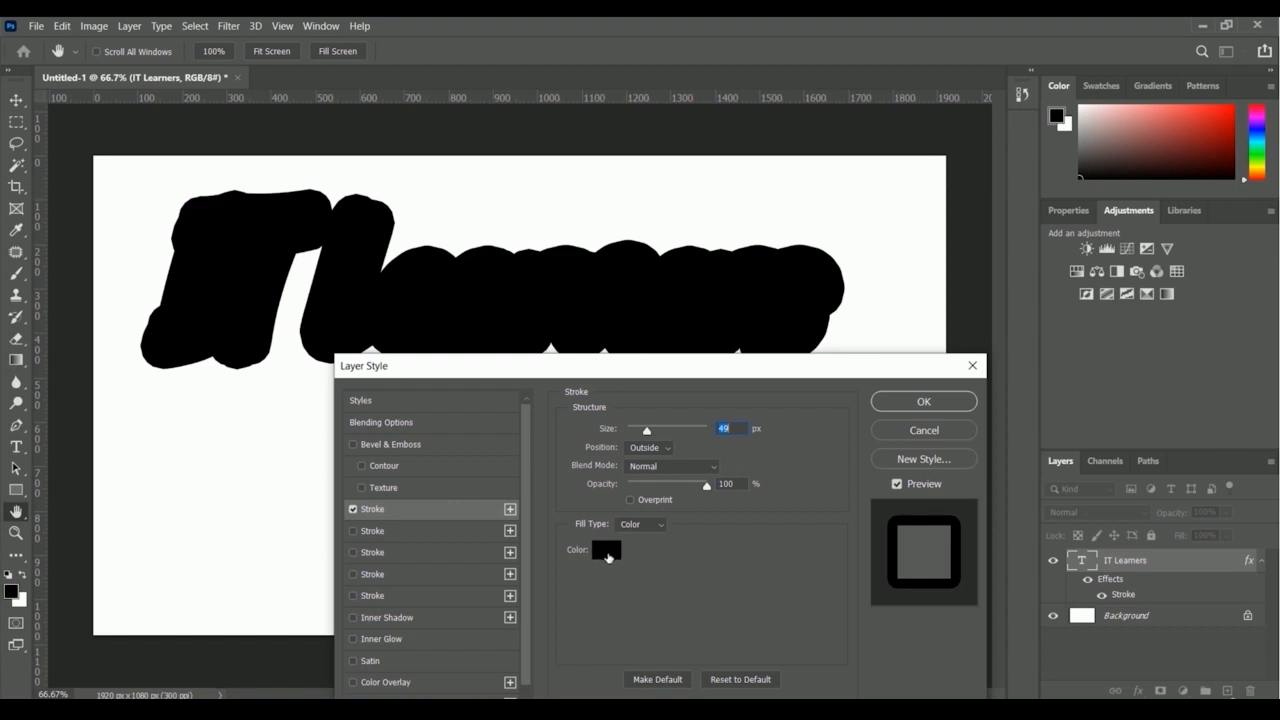
left_click(608, 553)
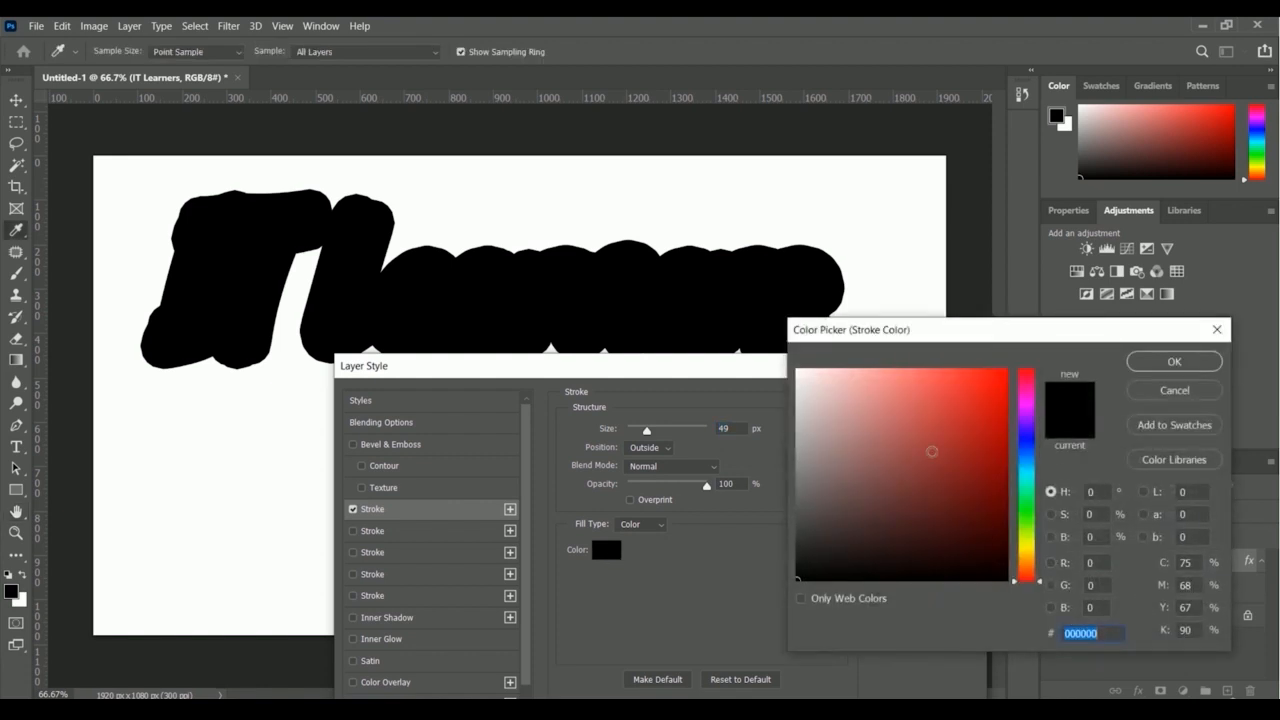
left_click(1025, 381)
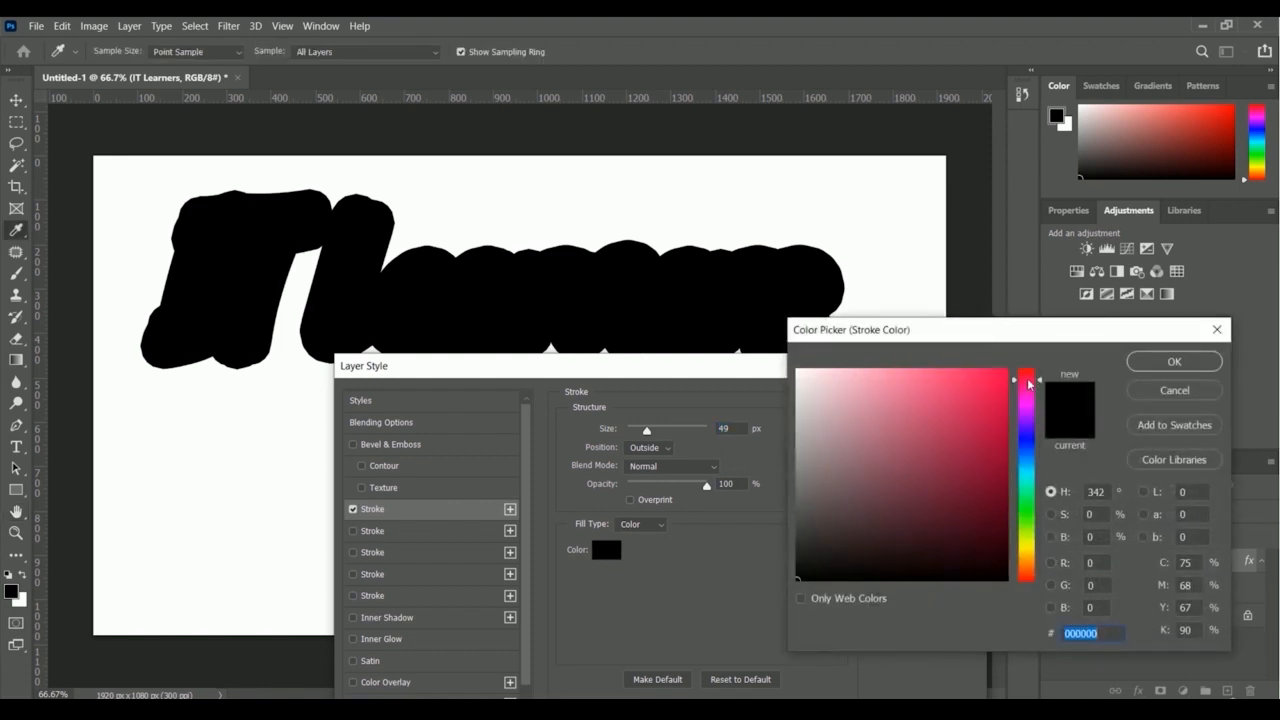
left_click(999, 376)
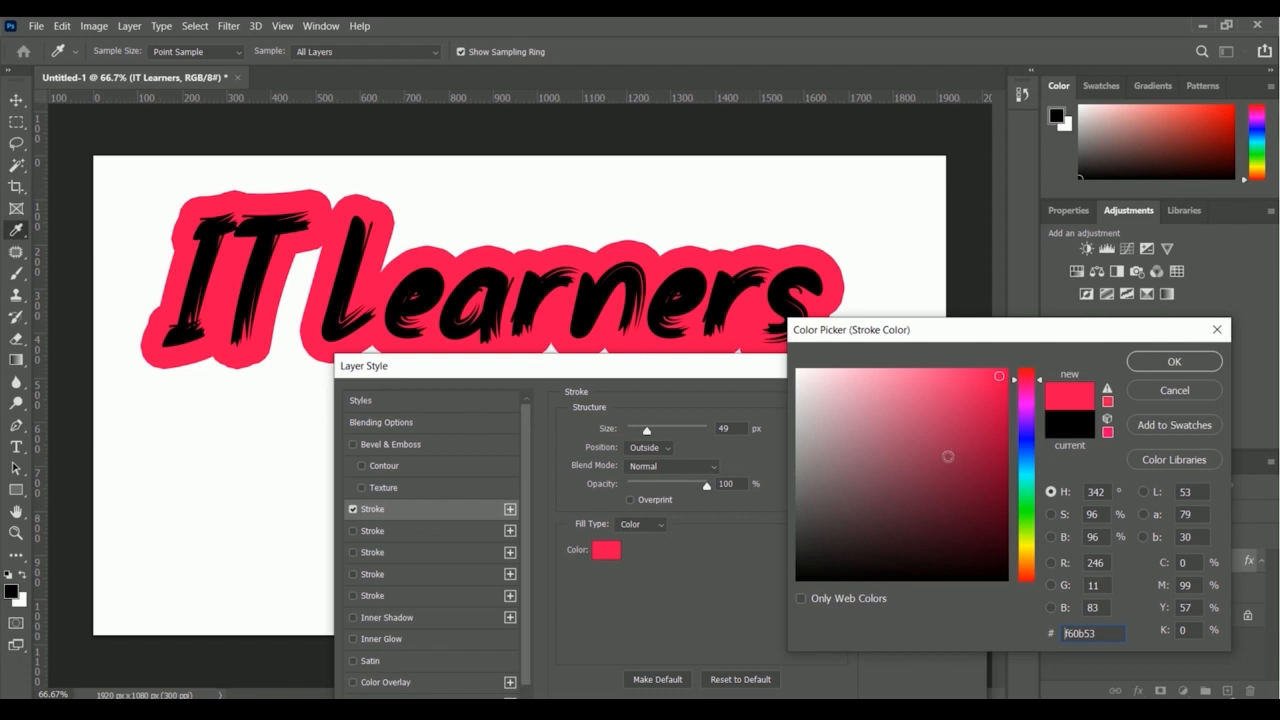
left_click(1175, 363)
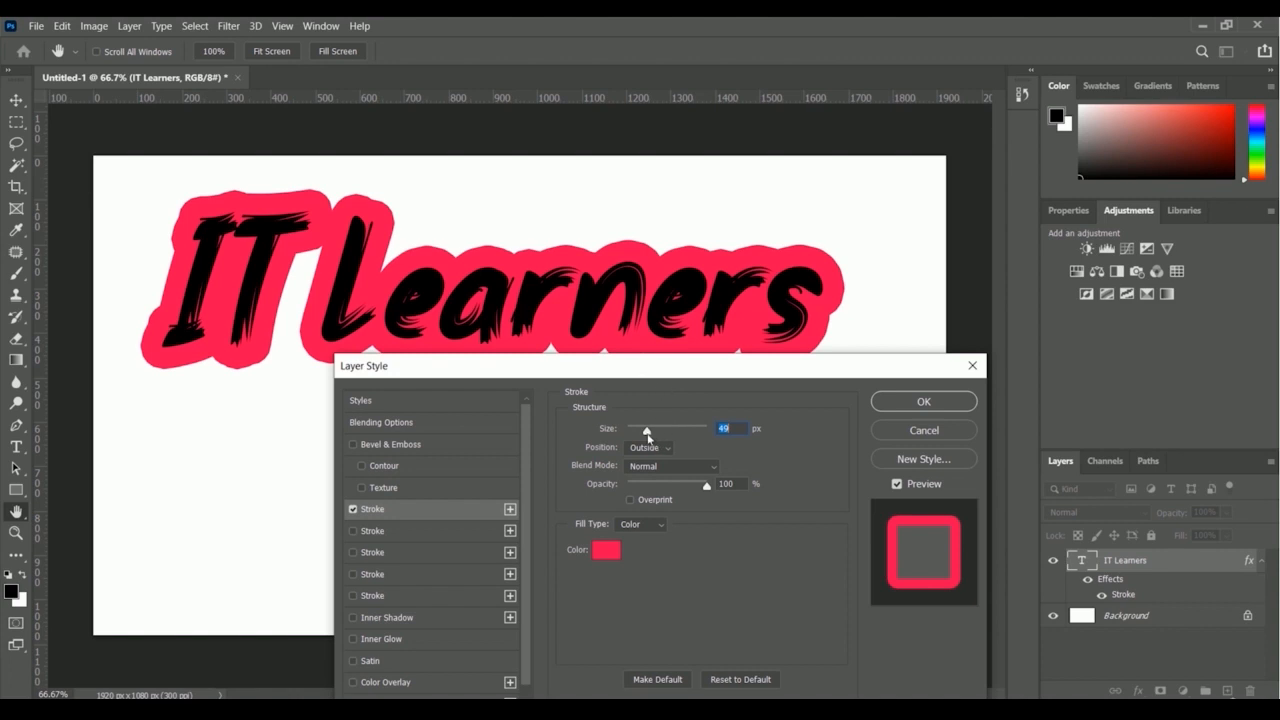
left_click_drag(648, 437, 636, 436)
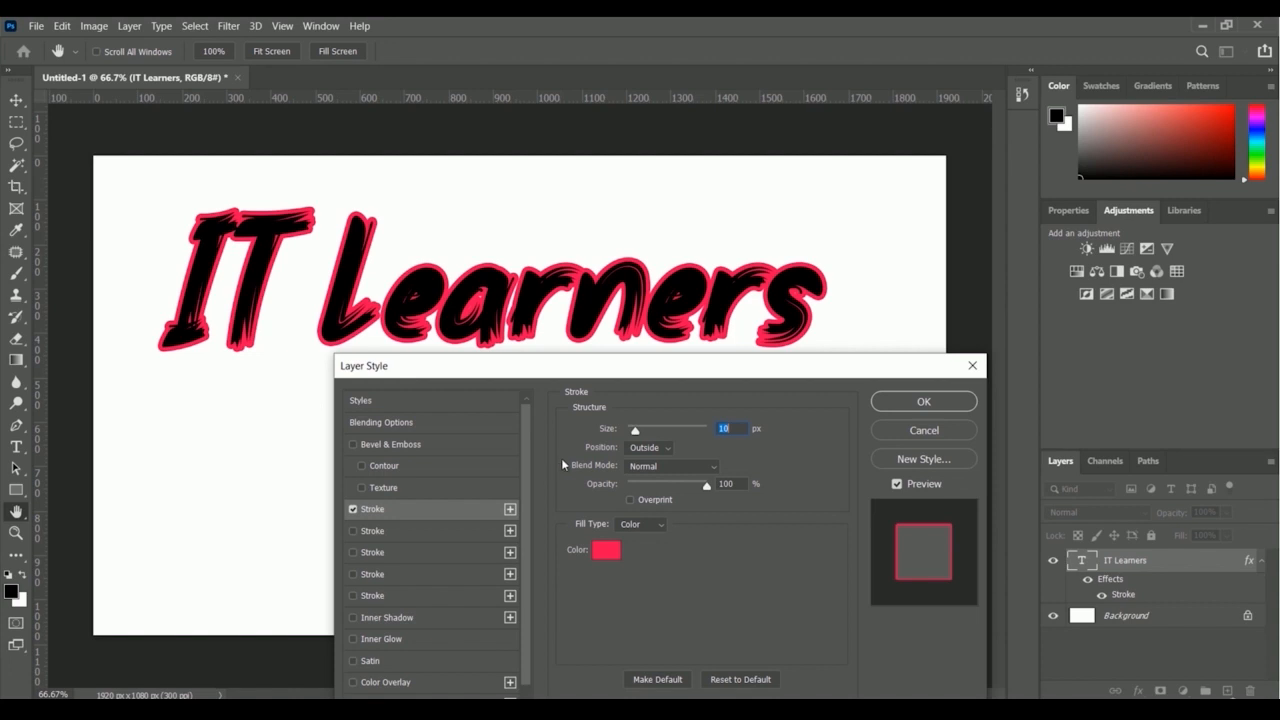
Try the Inside and Center positions for the text's stroke, and return the position to Outside.
left_click(665, 451)
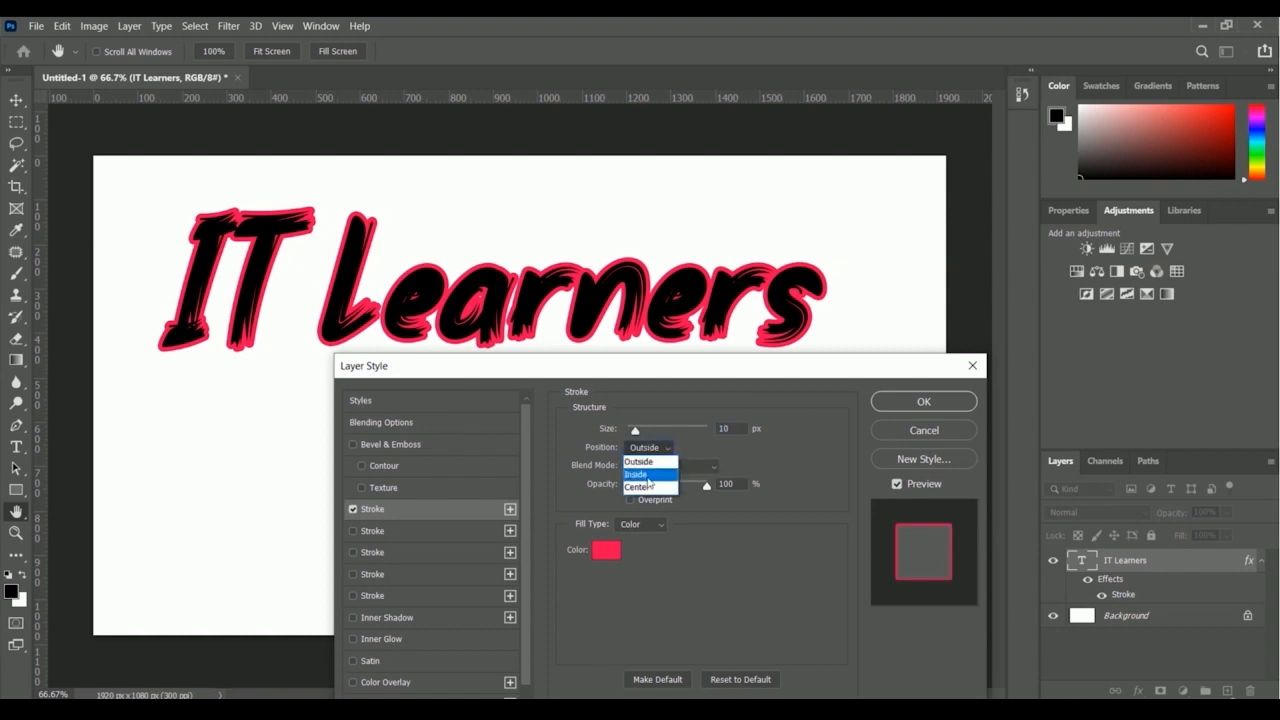
left_click(648, 477)
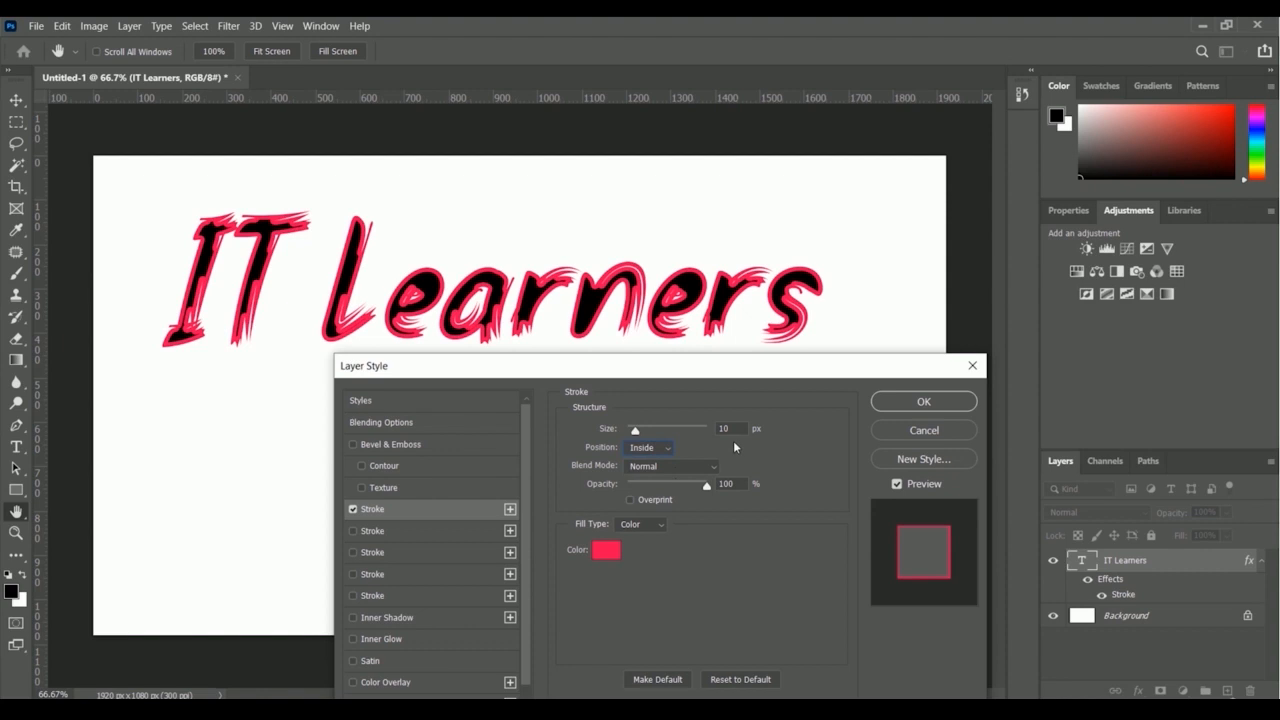
left_click(668, 453)
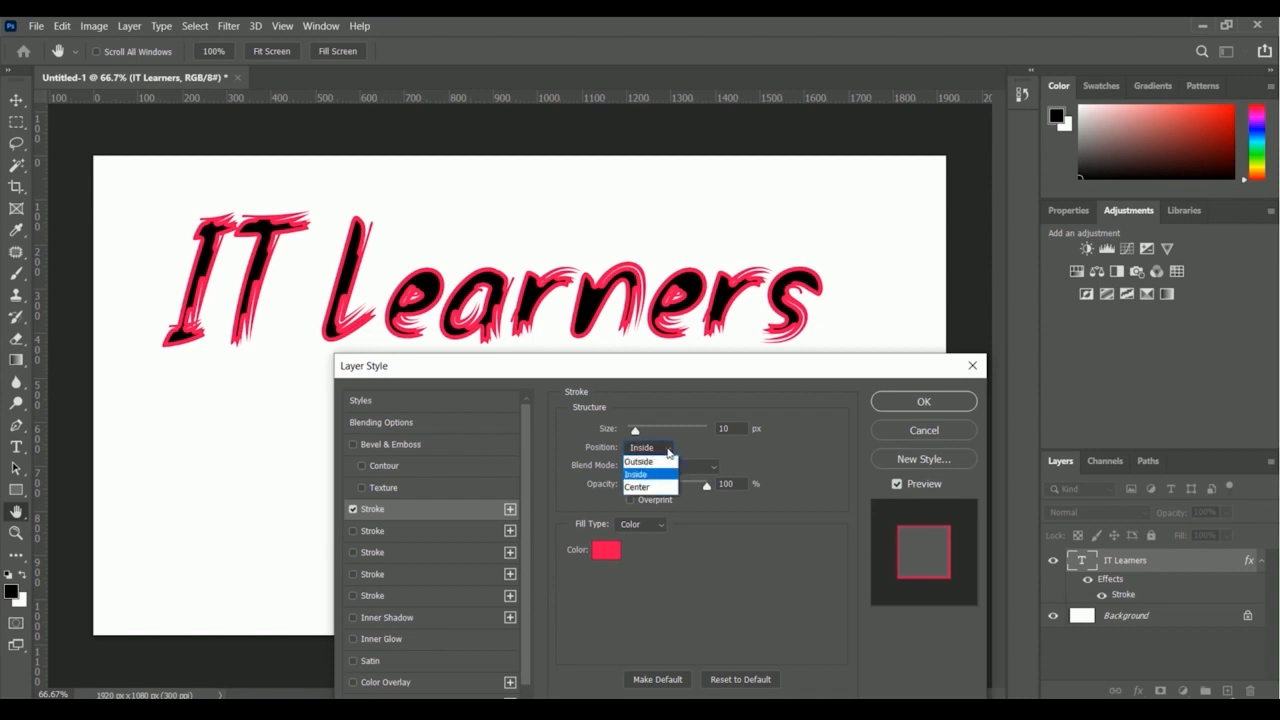
left_click(667, 488)
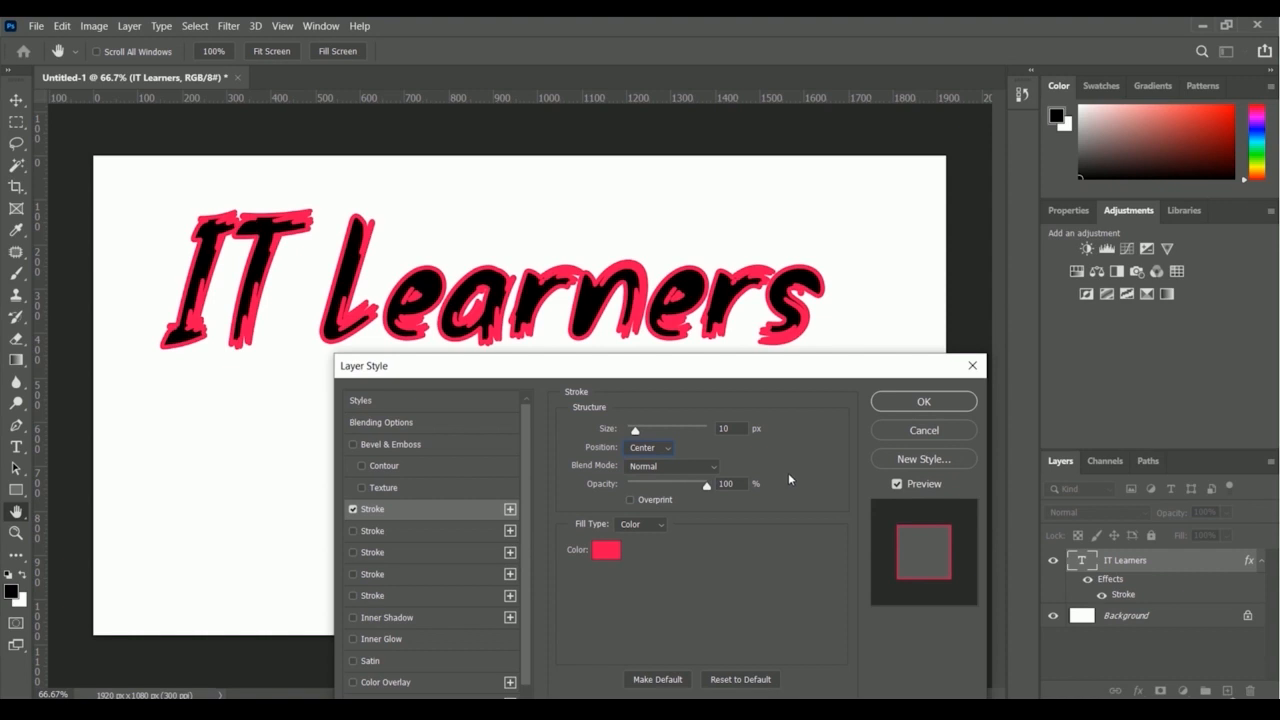
left_click(654, 447)
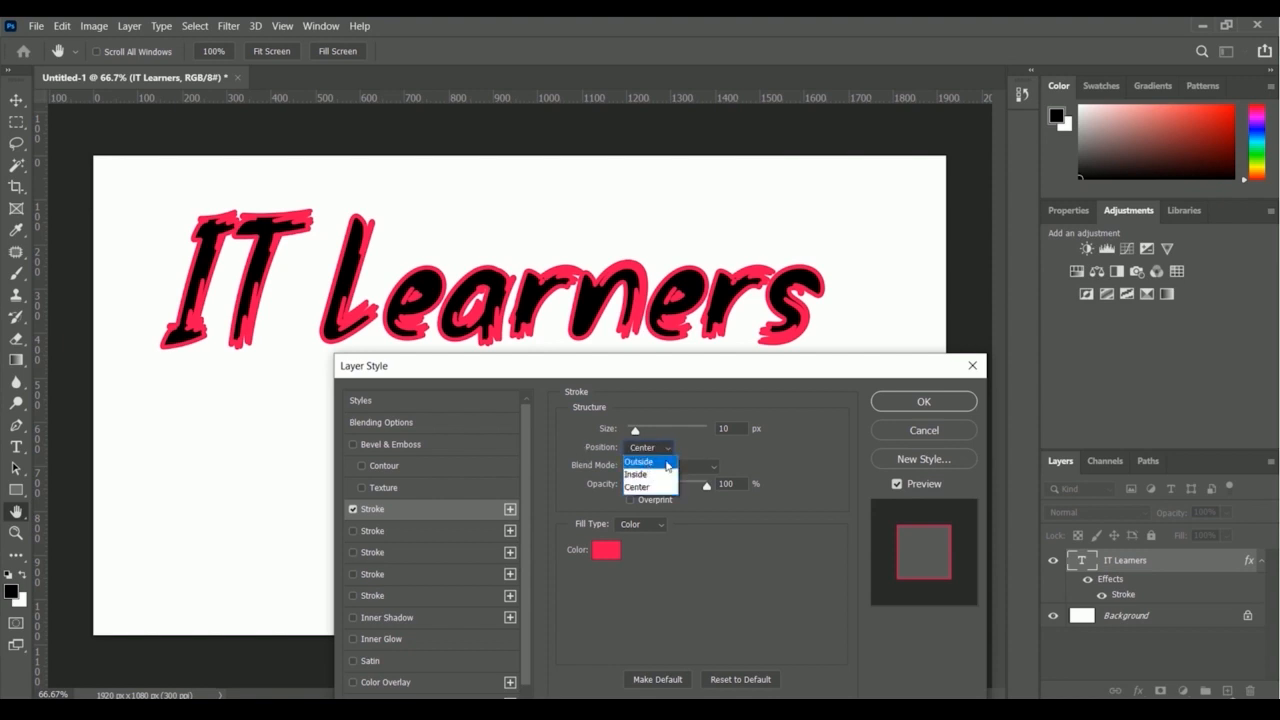
left_click(666, 462)
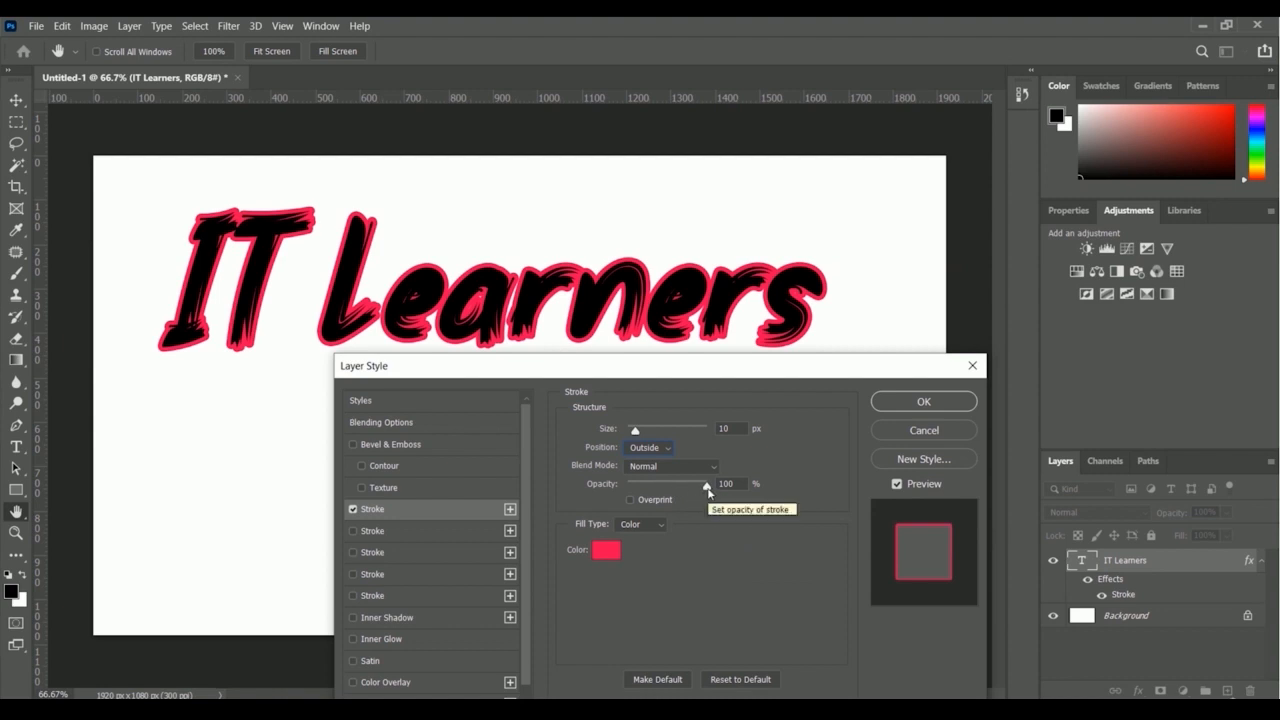
Try stroke opacities of 45% and 5%, and return the opacity to 100%.
left_click_drag(706, 486, 664, 494)
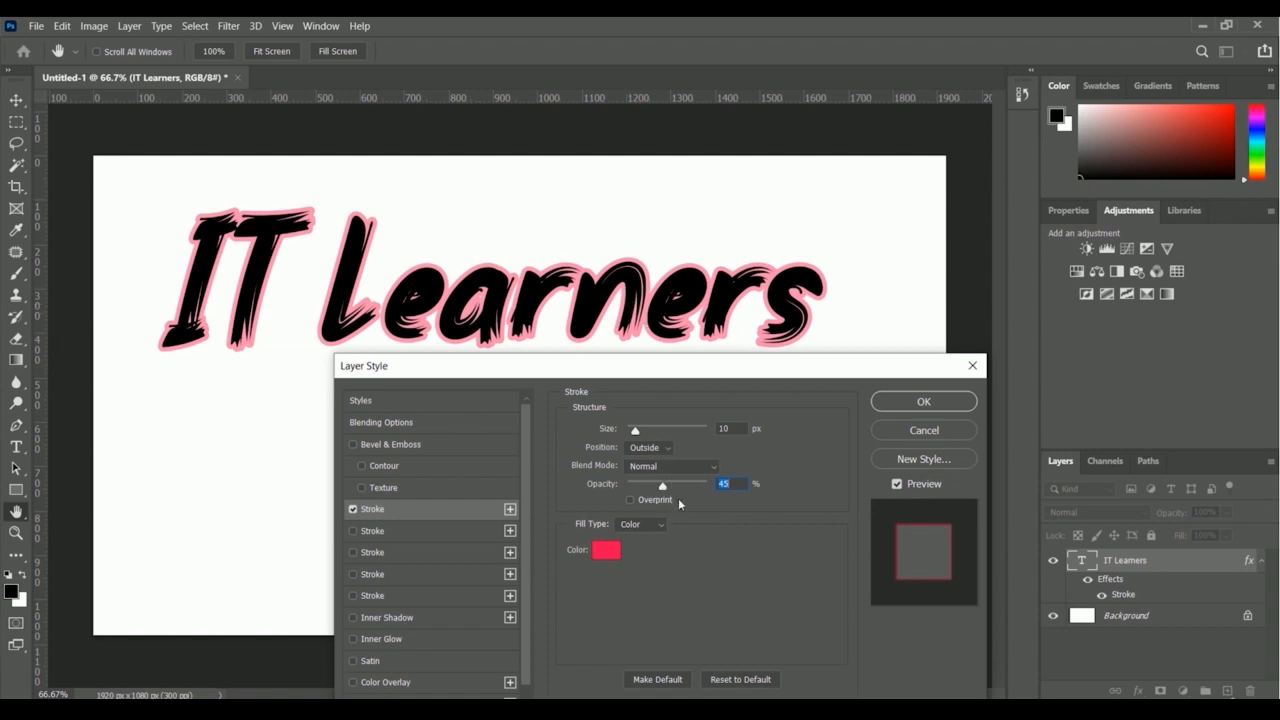
left_click_drag(663, 488, 632, 490)
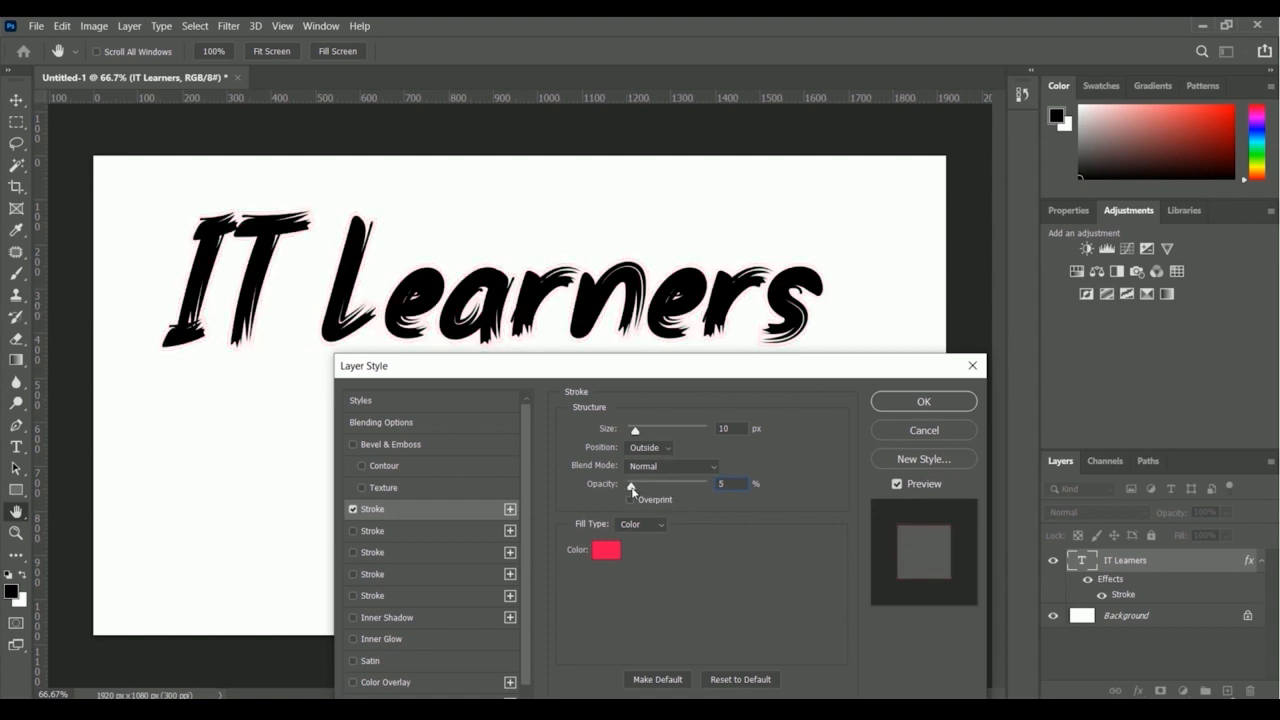
double_click(730, 489)
left_click_drag(631, 488, 723, 486)
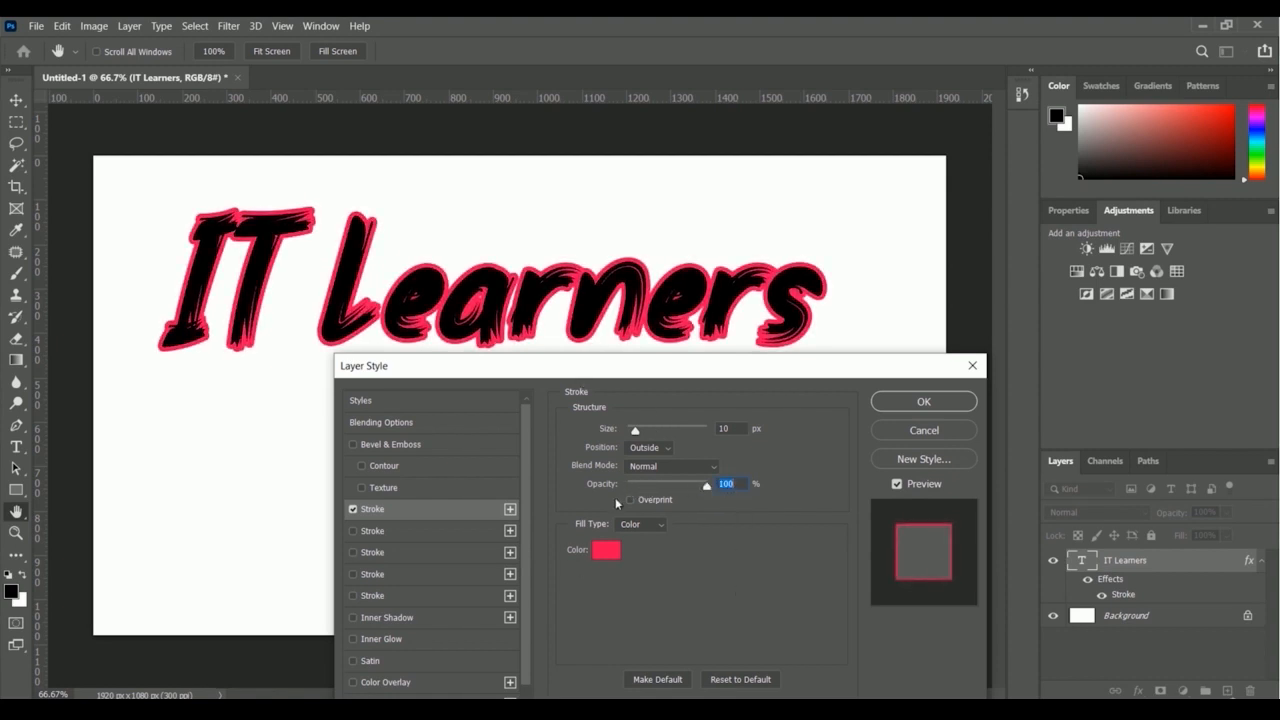
Try green, yellow, orange, blue and purple for the stroke, settle on pink f60b74 and apply the layer style.
left_click(606, 550)
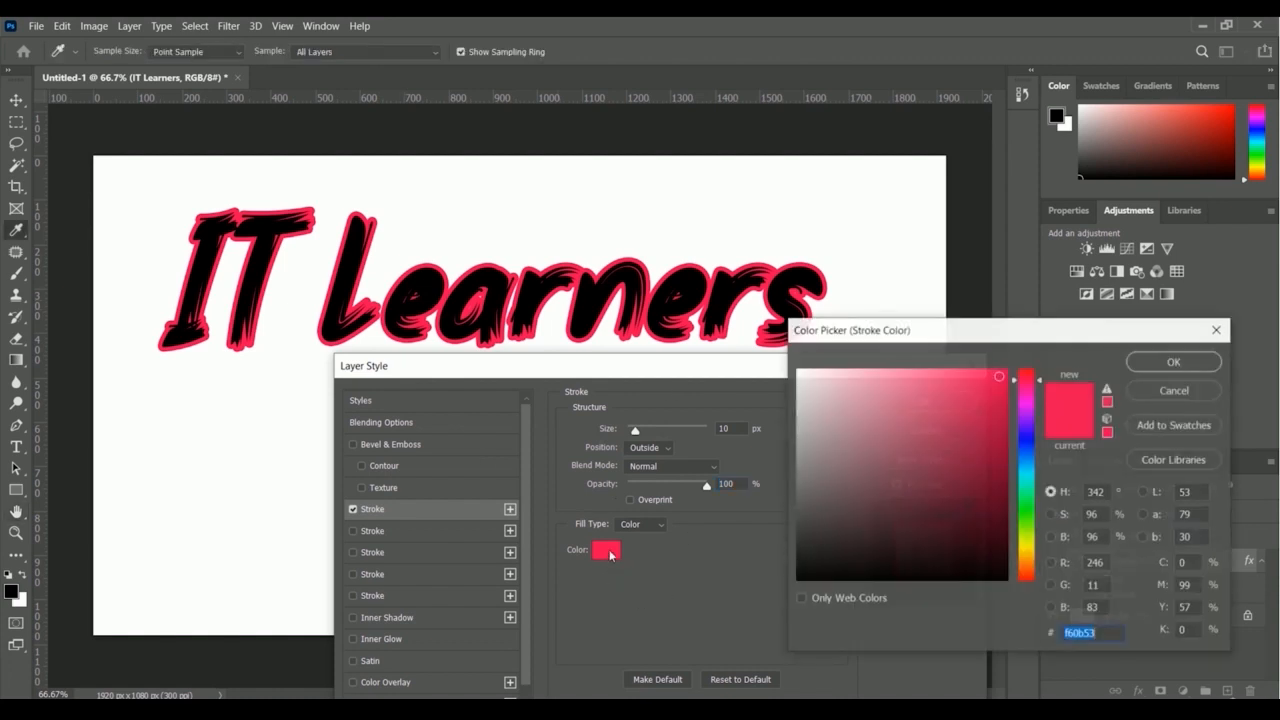
left_click(1026, 514)
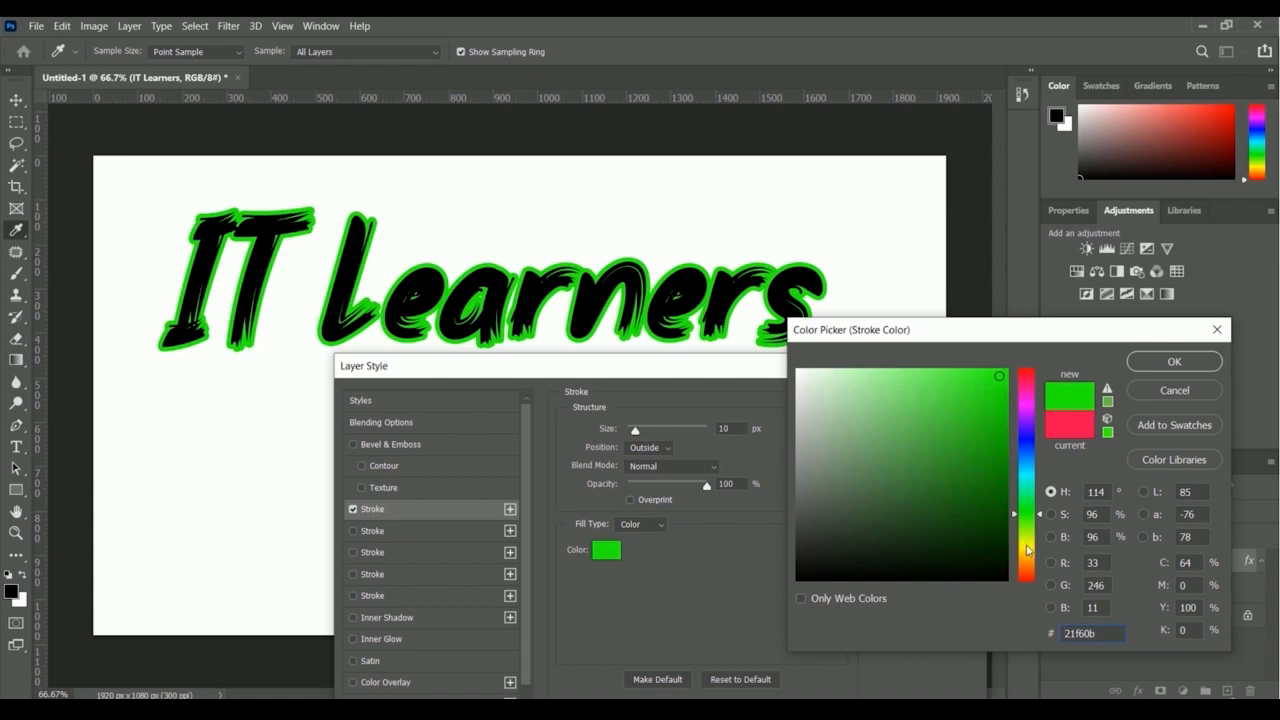
left_click(1027, 546)
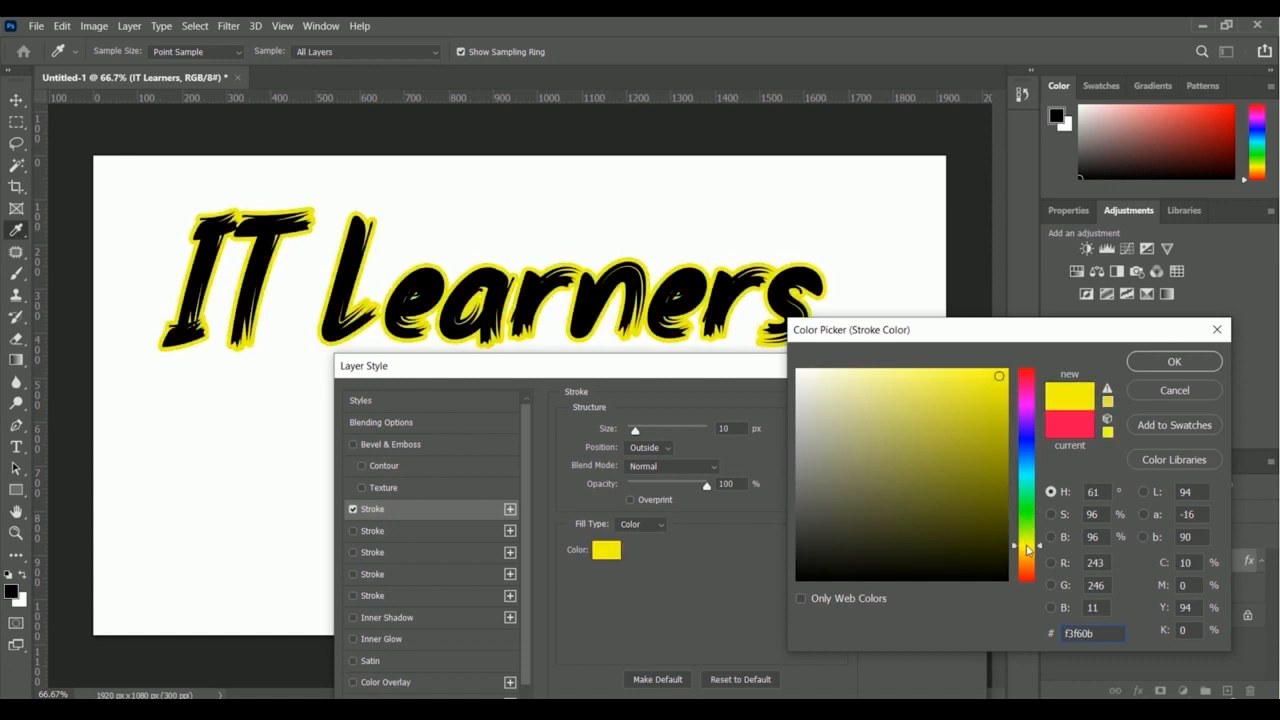
left_click(1028, 560)
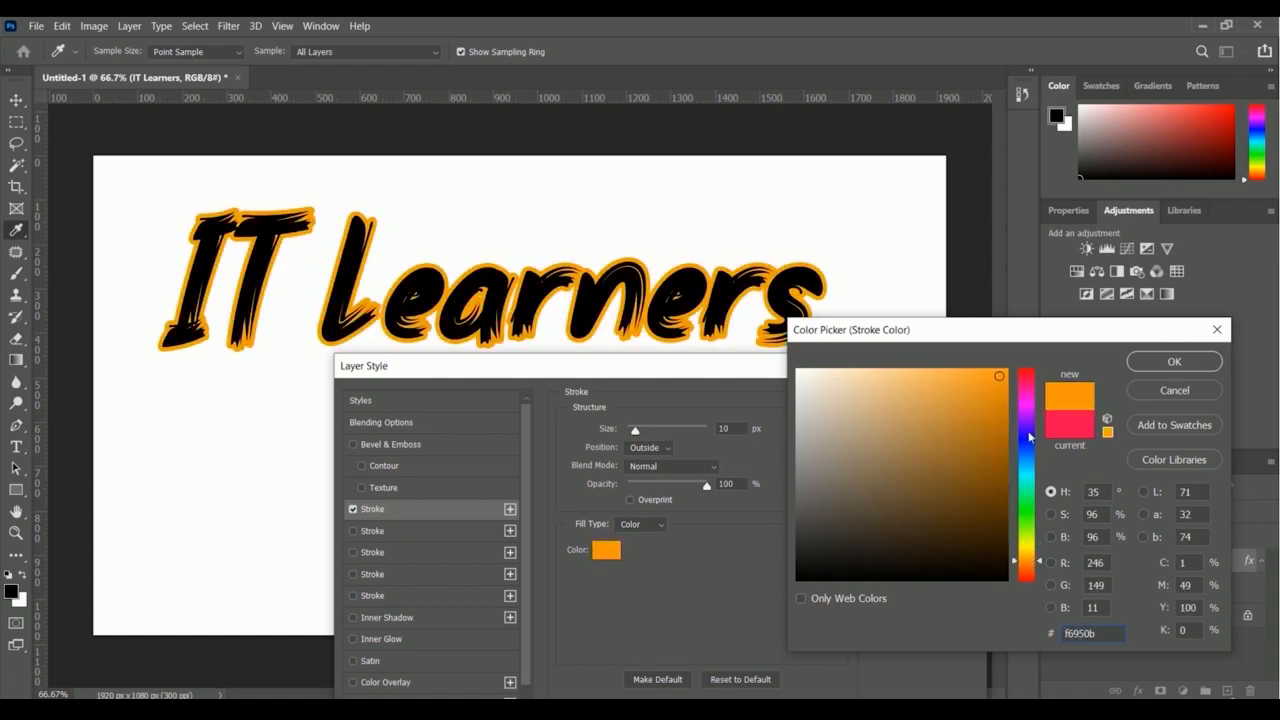
left_click(1030, 439)
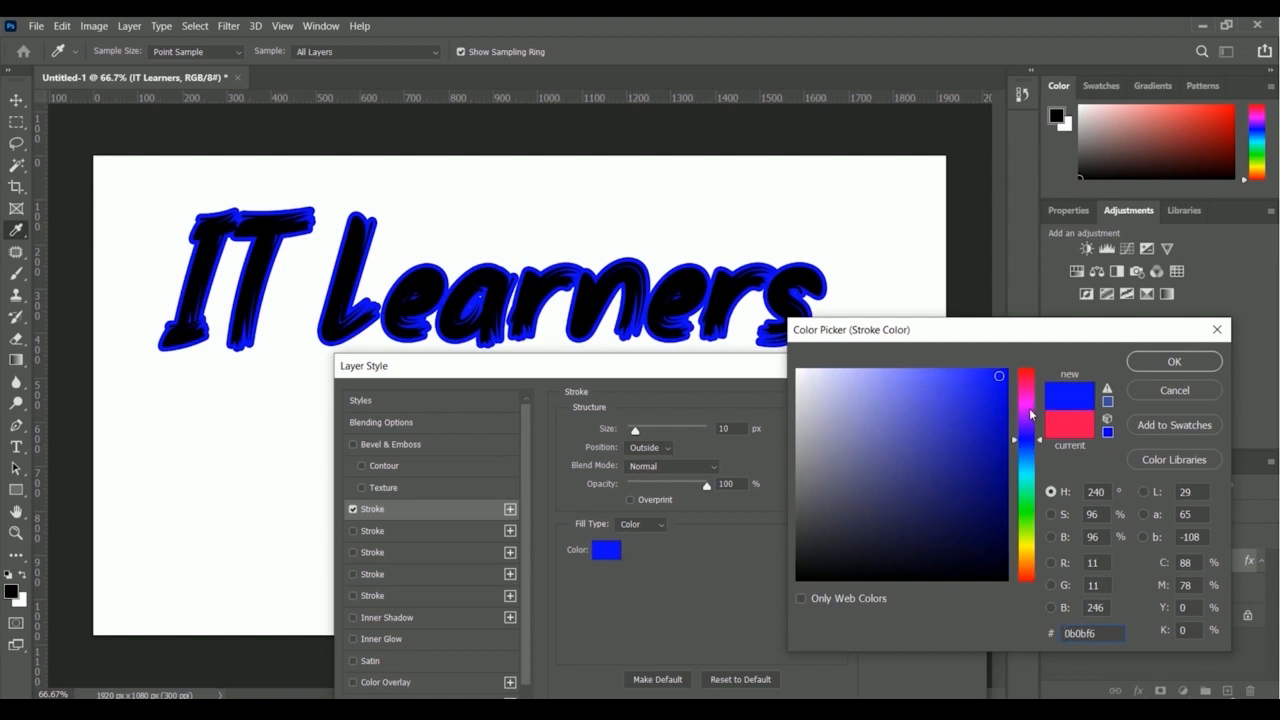
left_click(1030, 413)
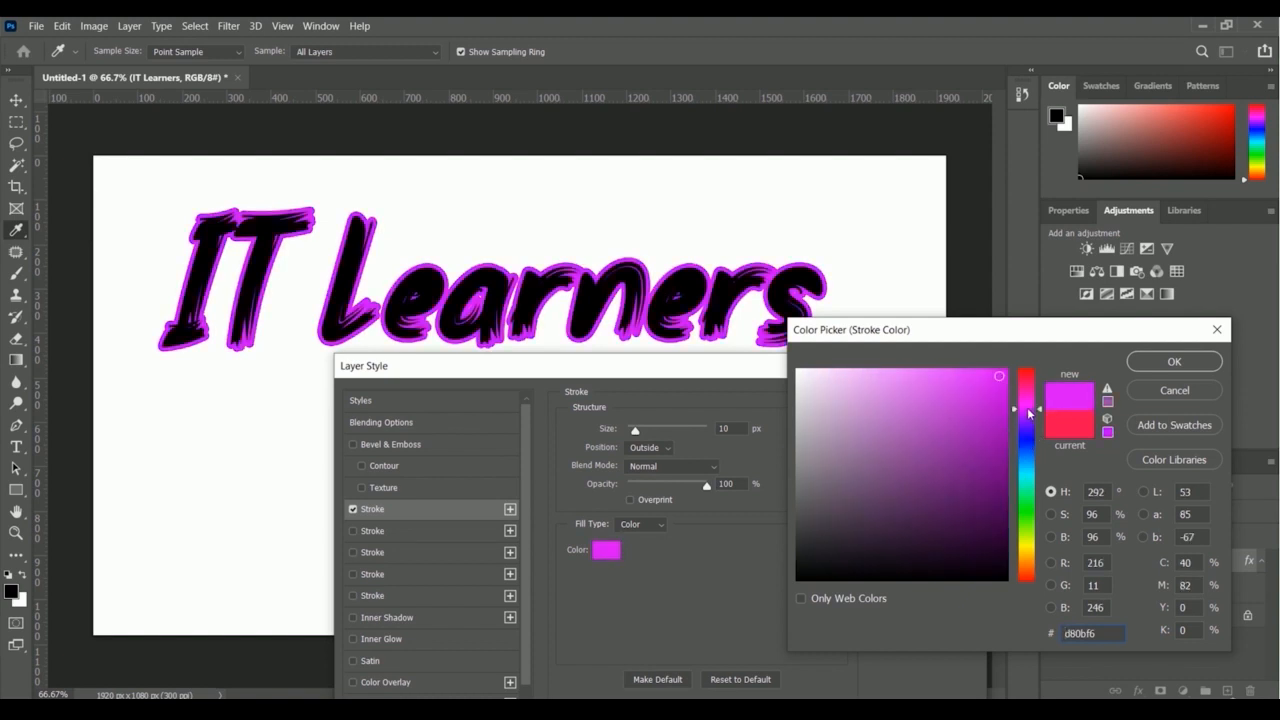
left_click(1028, 387)
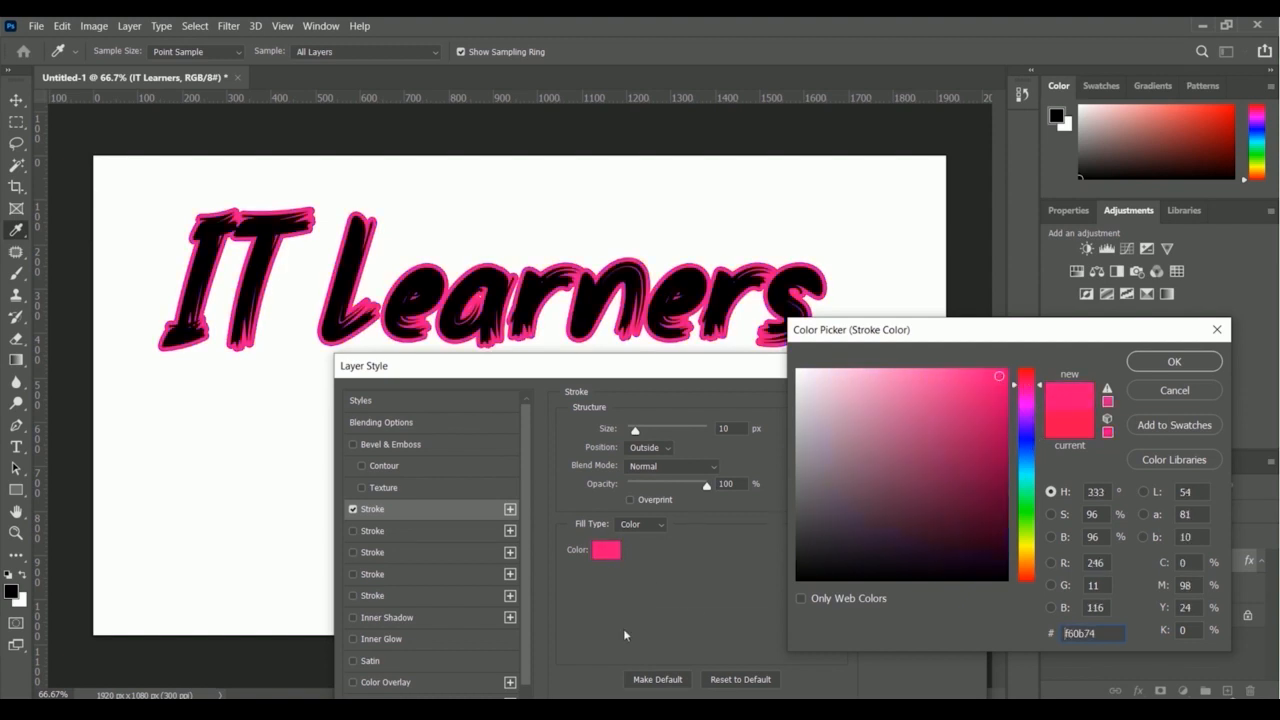
left_click(1149, 366)
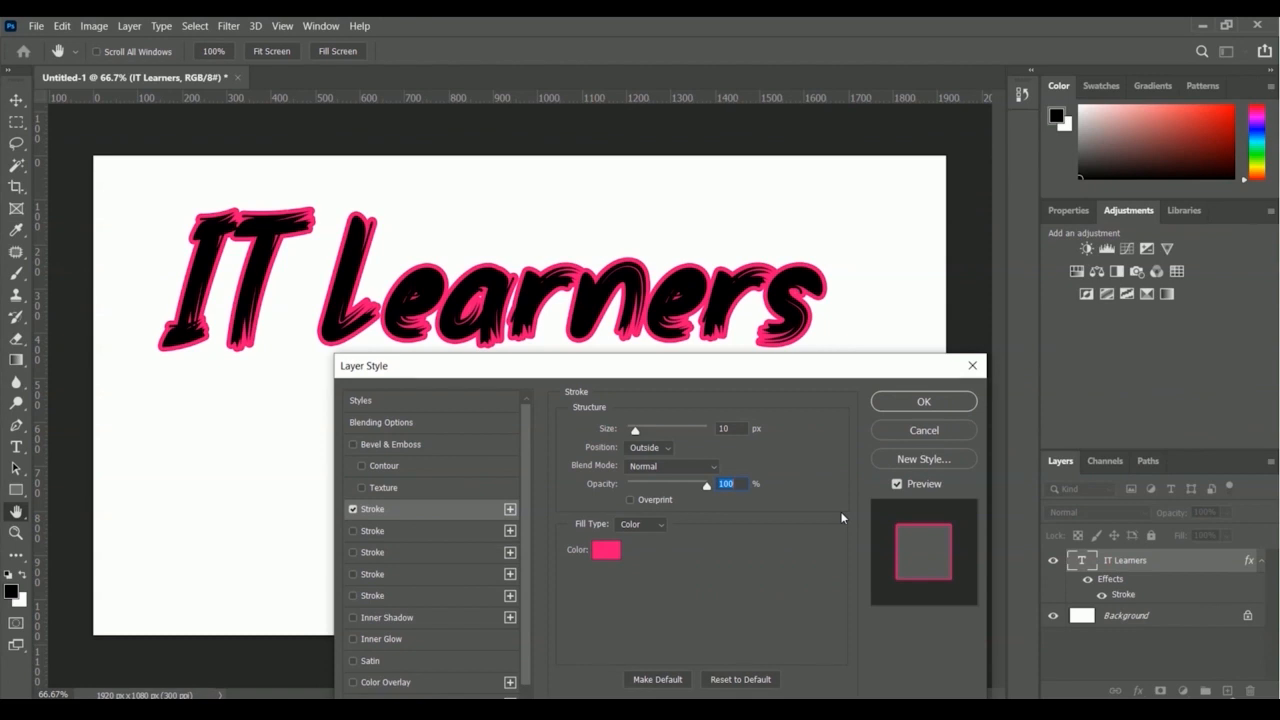
left_click(940, 401)
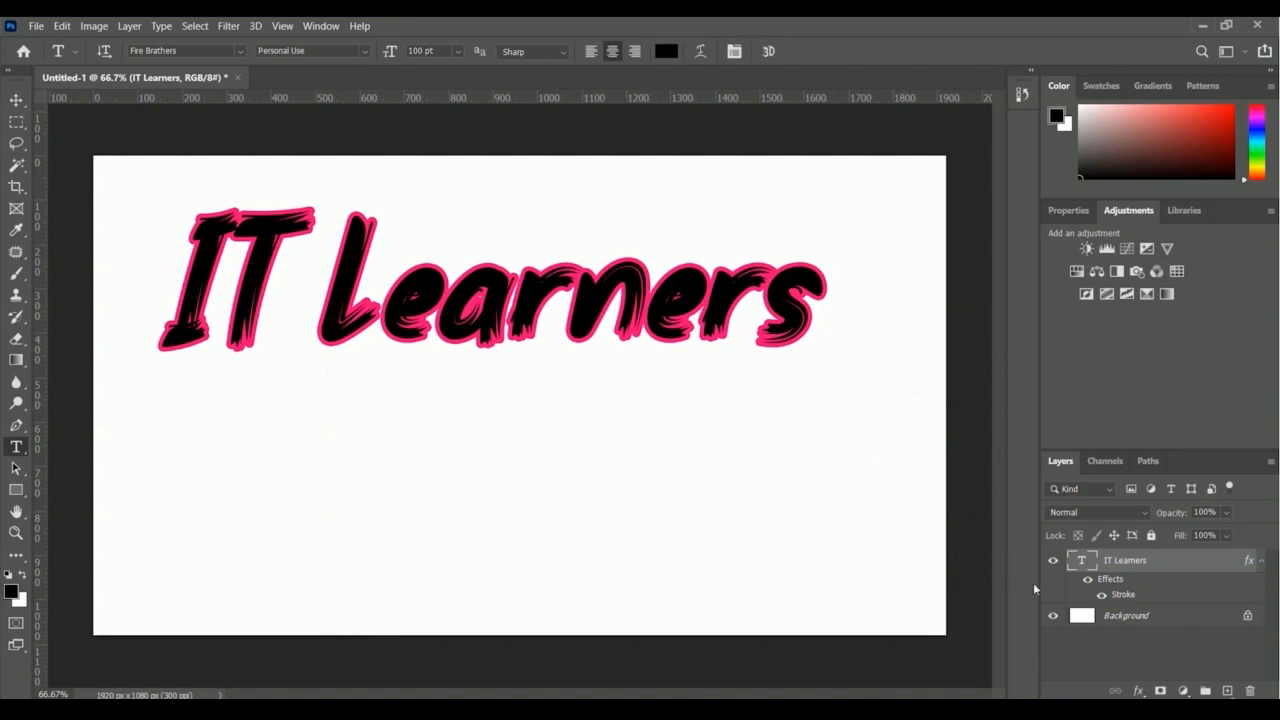
Hide the IT Learners layer's effects and show them again to compare the text with and without its stroke.
left_click(1088, 580)
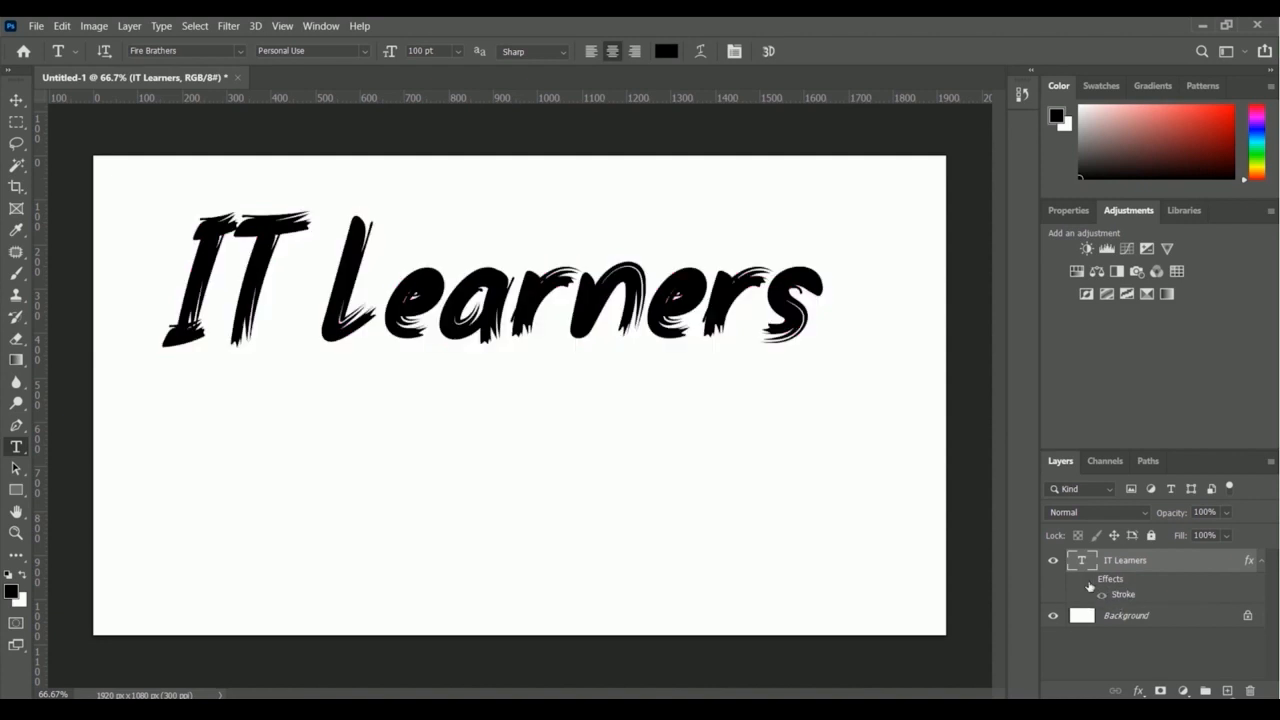
left_click(1088, 580)
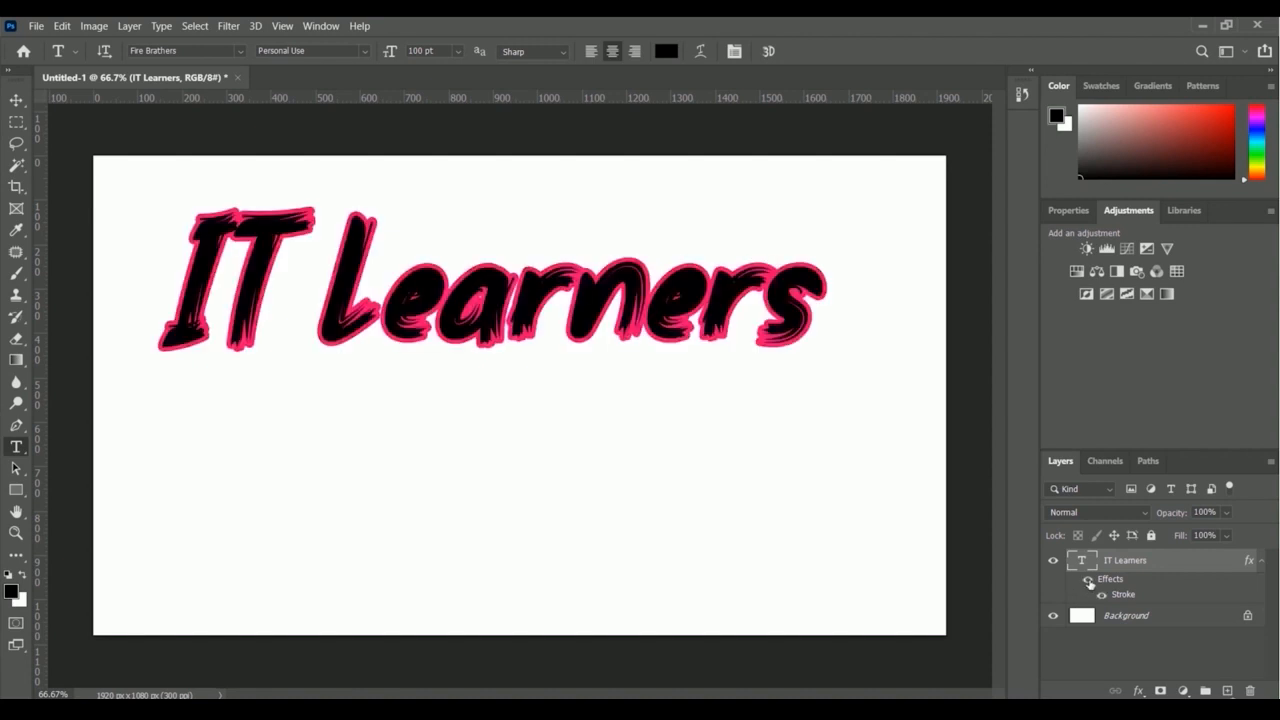